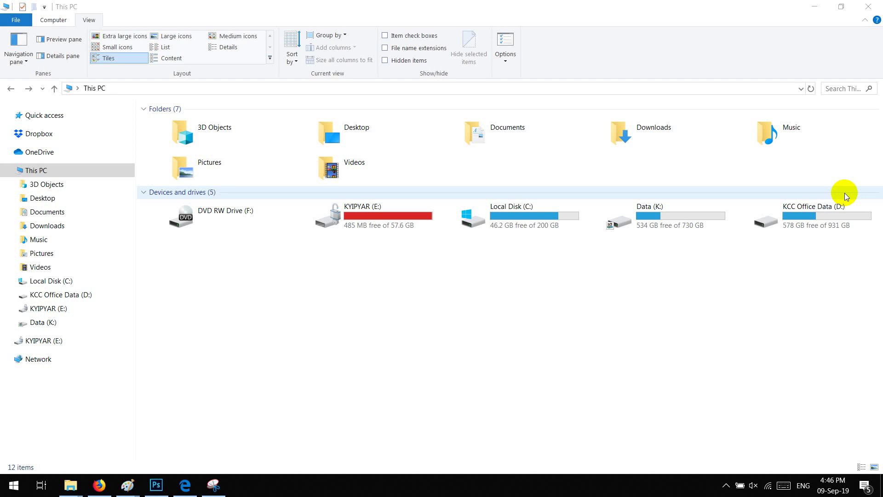
Check the combined size of all items on the KYIPYAR (E:) drive in their properties, and return to This PC
{"action": "left_click", "coordinate": [398, 221]}
{"action": "double_click", "coordinate": [398, 221]}
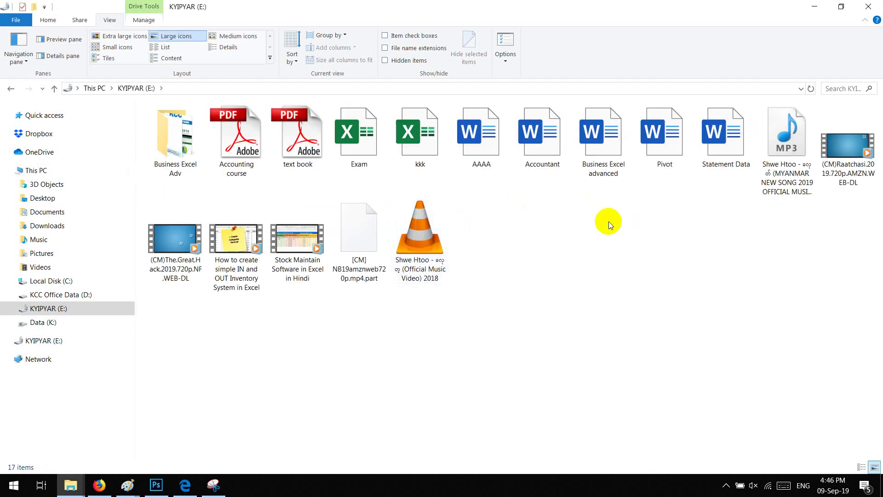
{"action": "key", "text": "ctrl+a"}
{"action": "right_click", "coordinate": [445, 239]}
{"action": "left_click", "coordinate": [487, 419]}
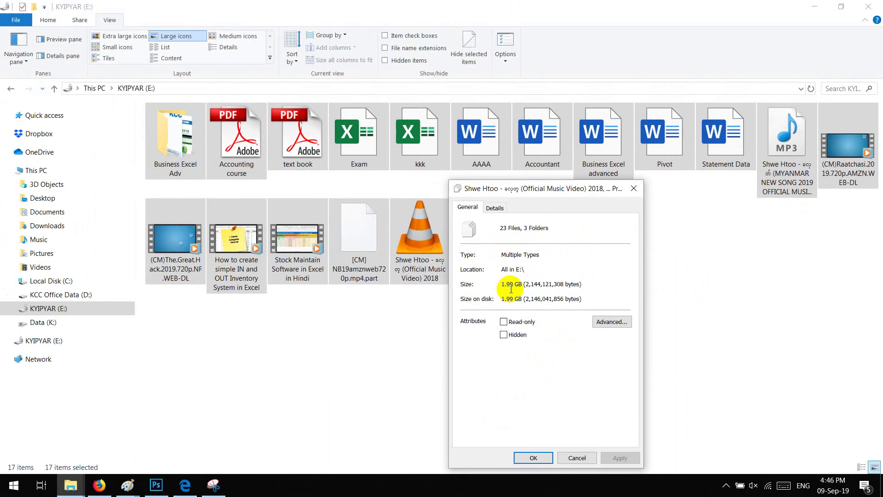
{"action": "key", "text": "Escape"}
{"action": "left_click", "coordinate": [511, 292]}
{"action": "key", "text": "alt+Up"}
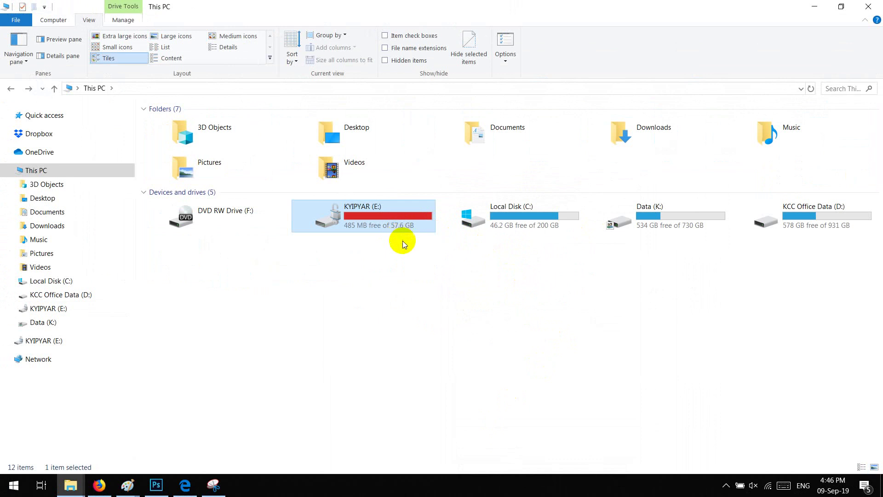
Reopen the KYIPYAR (E:) drive and bring up the Folder Options
{"action": "double_click", "coordinate": [401, 231]}
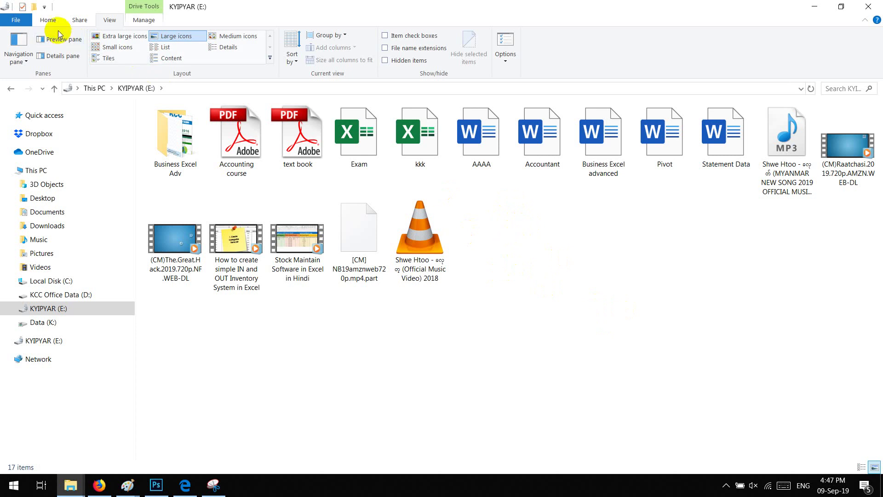
{"action": "left_click", "coordinate": [48, 20]}
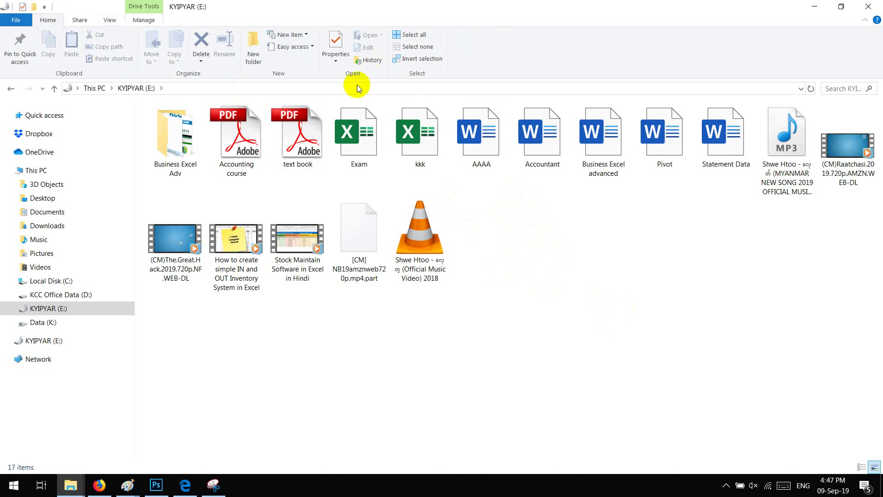
{"action": "left_click", "coordinate": [110, 21]}
{"action": "left_click", "coordinate": [48, 20]}
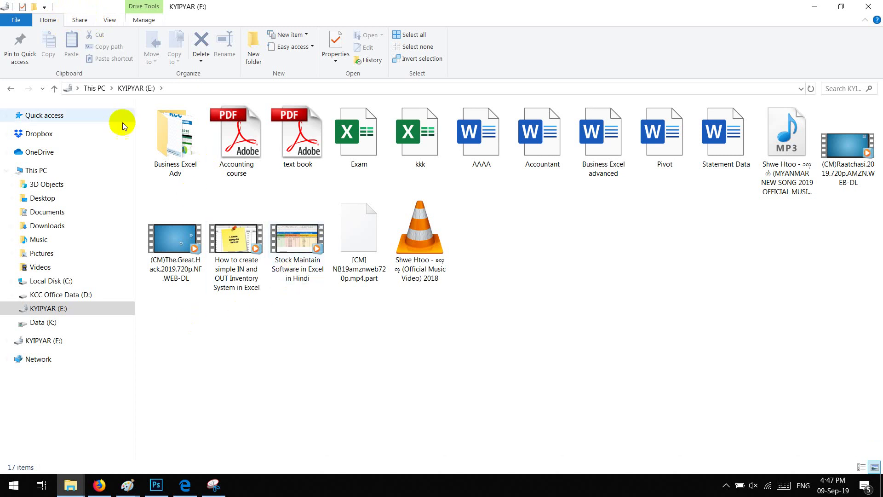
{"action": "left_click", "coordinate": [109, 21]}
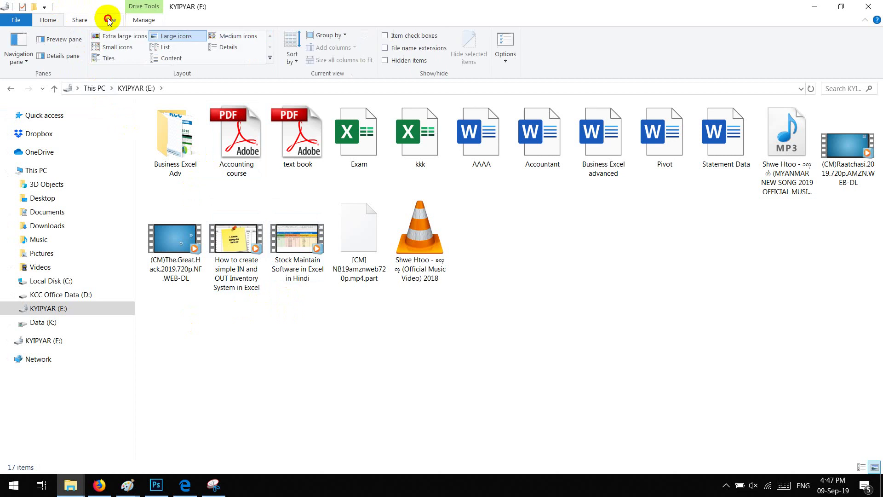
{"action": "left_click", "coordinate": [506, 39]}
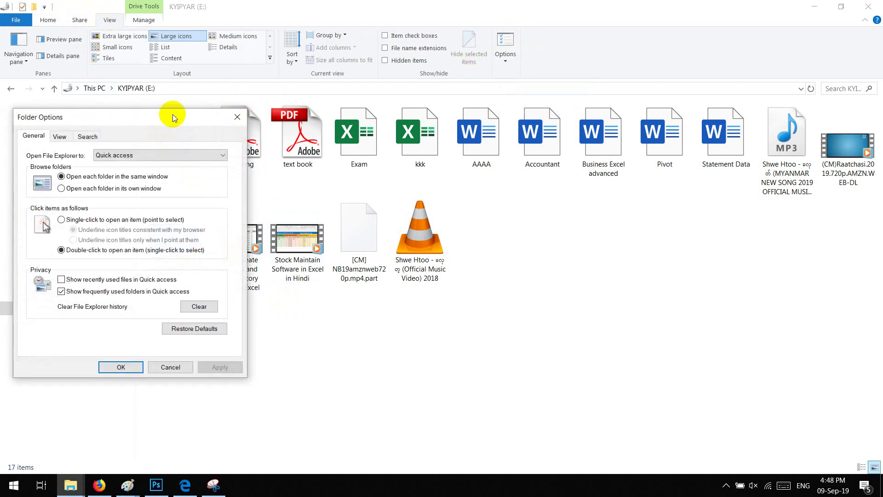
Show hidden files, folders, and drives, and stop hiding empty drives, known extensions, folder merge conflicts and protected operating system files
{"action": "left_click_drag", "start_coordinate": [174, 115], "coordinate": [657, 26]}
{"action": "left_click", "coordinate": [543, 49]}
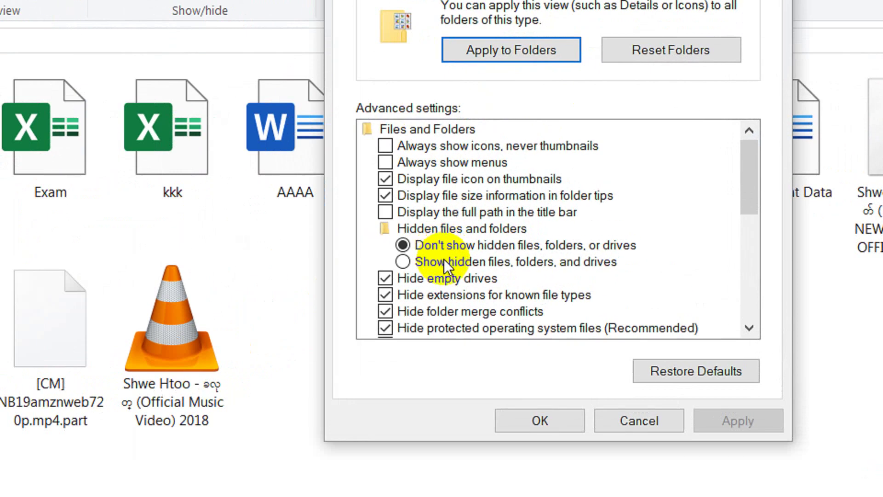
{"action": "left_click", "coordinate": [444, 261]}
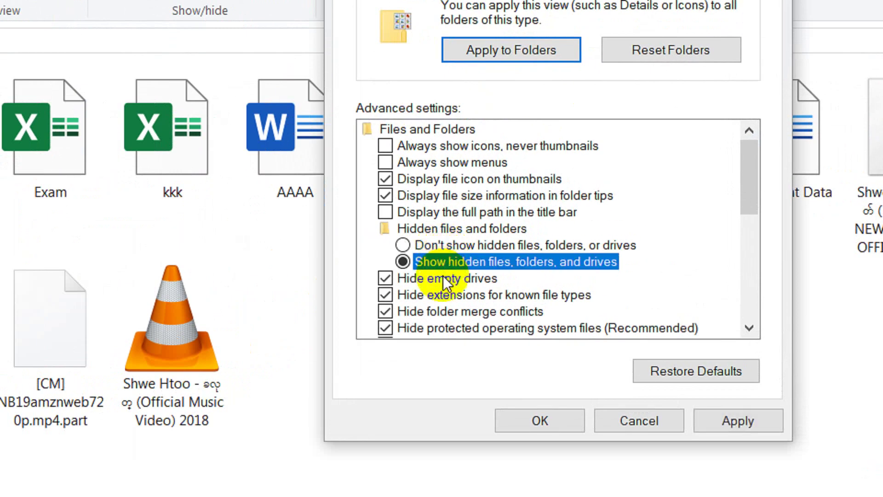
{"action": "left_click", "coordinate": [441, 280]}
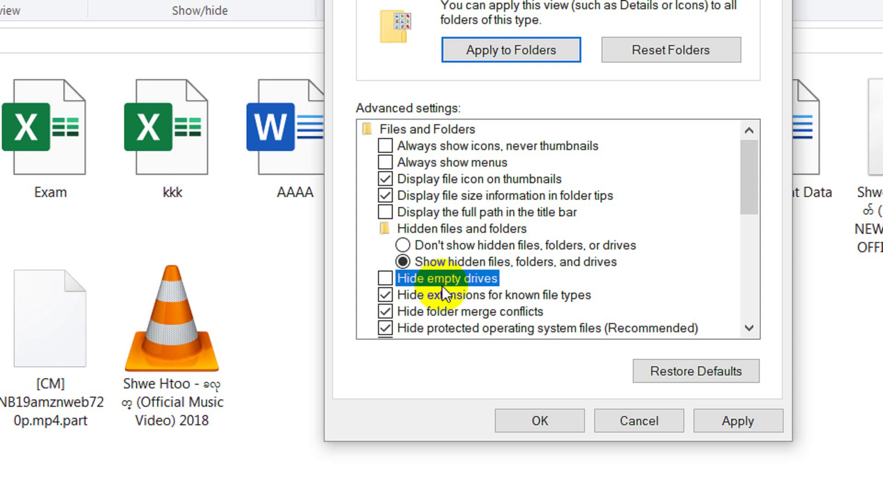
{"action": "left_click", "coordinate": [440, 297]}
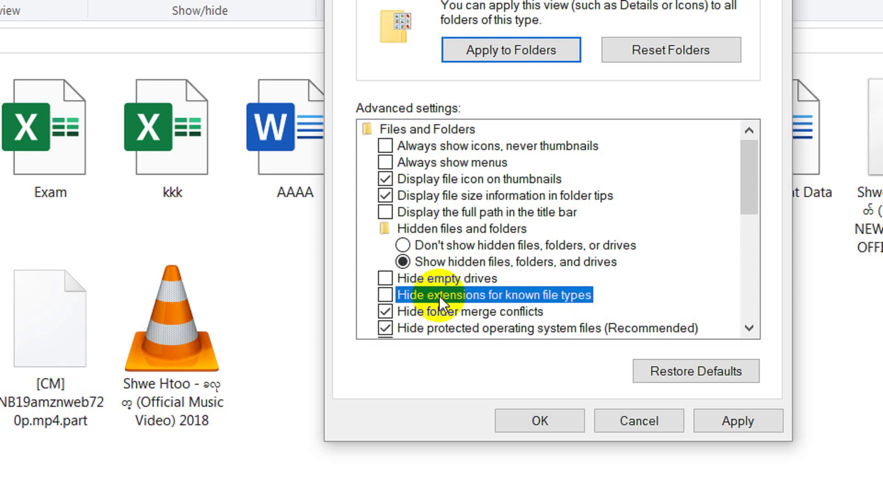
{"action": "left_click", "coordinate": [437, 312]}
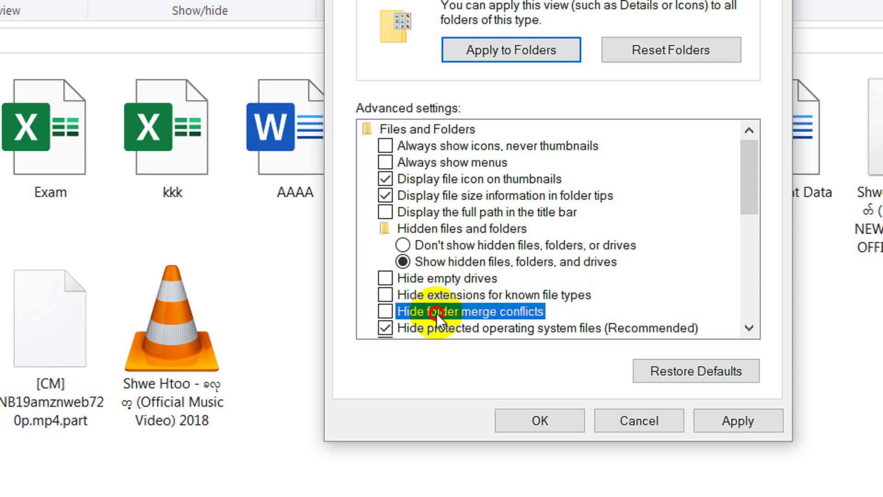
{"action": "left_click", "coordinate": [437, 328]}
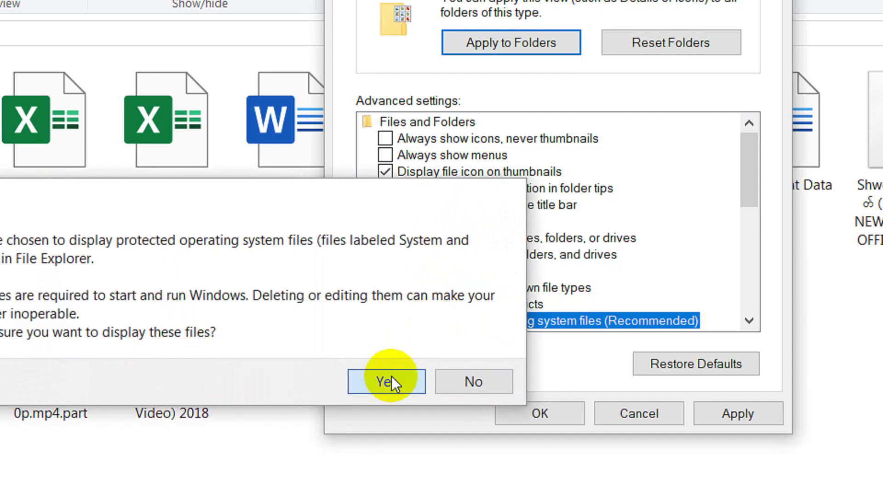
{"action": "left_click", "coordinate": [386, 388]}
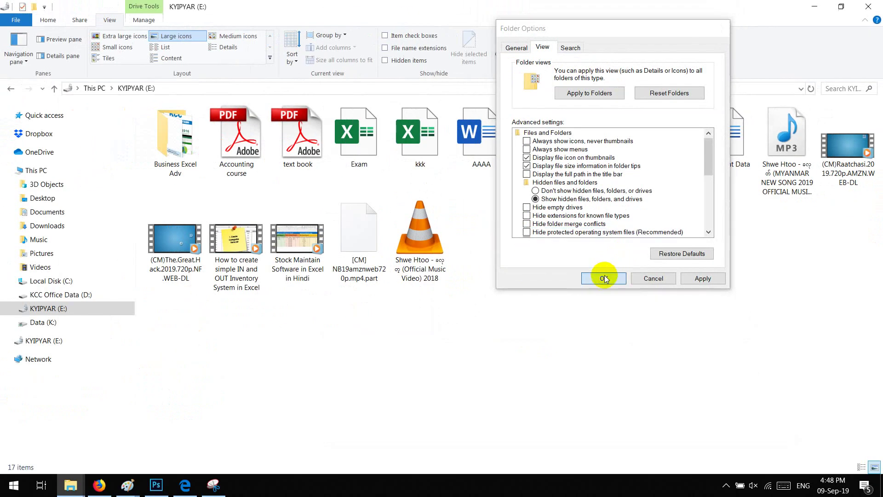
{"action": "left_click", "coordinate": [540, 413]}
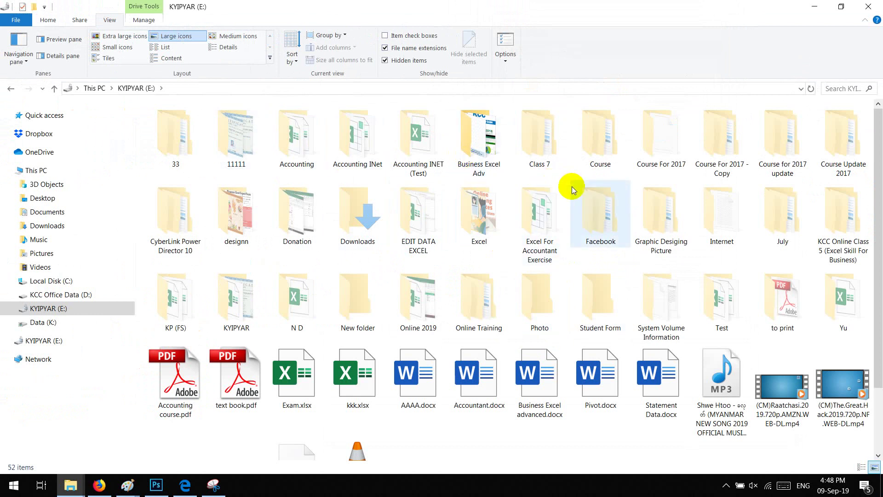
Look through the hidden folders and files in the root of the KYIPYAR (E:) drive
{"action": "scroll", "coordinate": [570, 205], "scroll_direction": "down", "scroll_amount": 2}
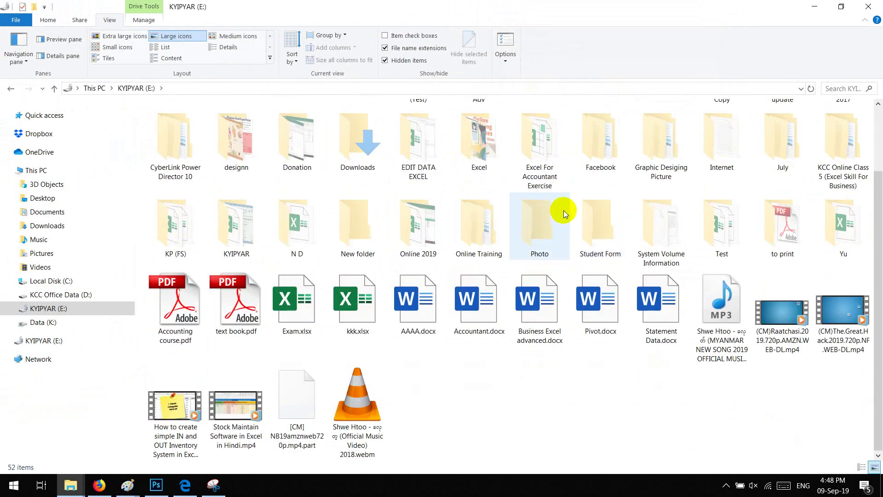
{"action": "mouse_move", "coordinate": [564, 211]}
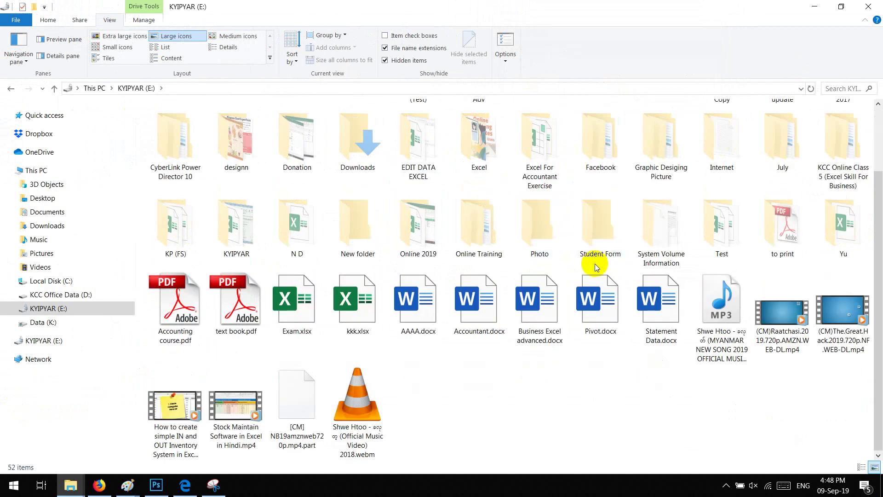
{"action": "scroll", "coordinate": [589, 198], "scroll_direction": "up", "scroll_amount": 2}
{"action": "left_click", "coordinate": [246, 138]}
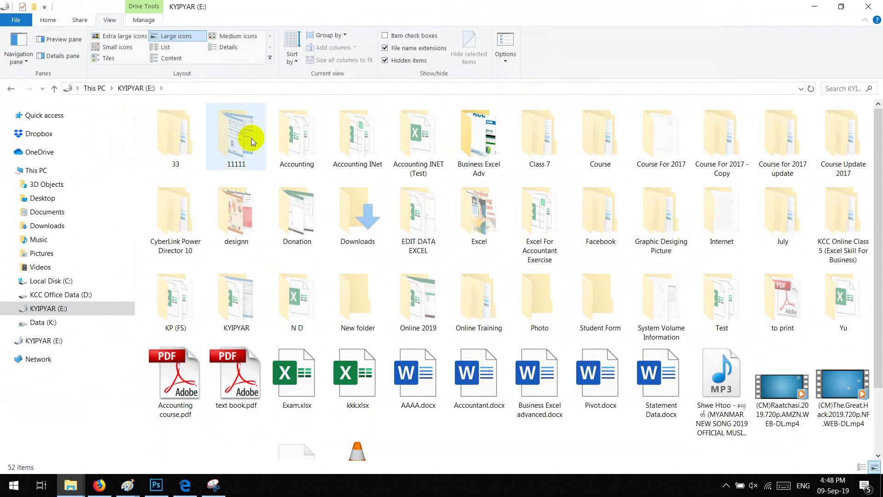
{"action": "left_click", "coordinate": [582, 138]}
Inspect the contents of the hidden folder 33 and return to the root of the drive
{"action": "left_click", "coordinate": [180, 127]}
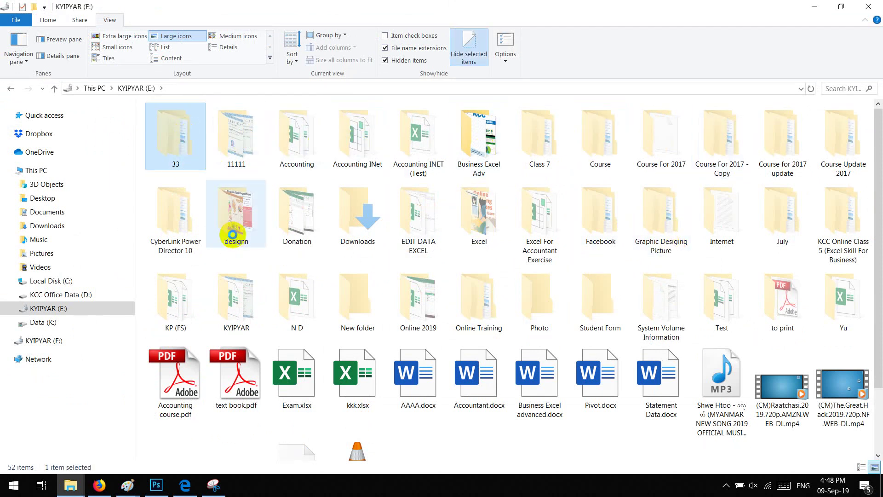
{"action": "right_click", "coordinate": [182, 128]}
{"action": "left_click", "coordinate": [178, 133]}
{"action": "double_click", "coordinate": [178, 133]}
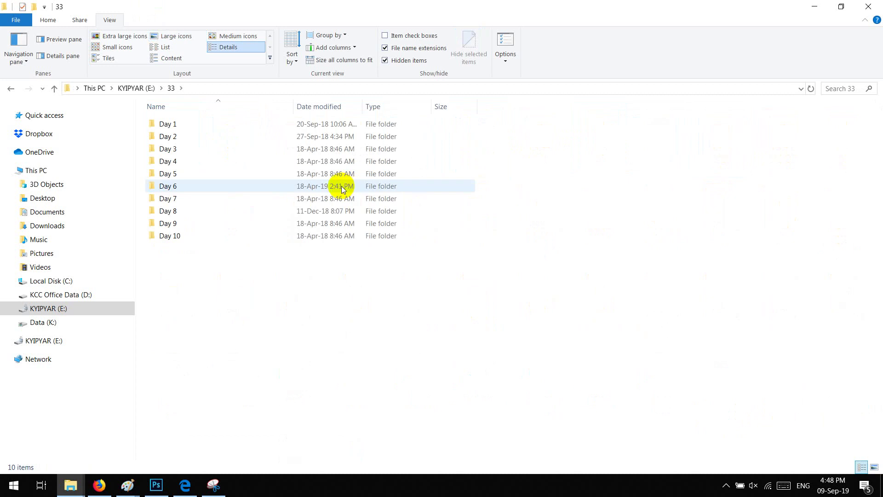
{"action": "key", "text": "alt+Left"}
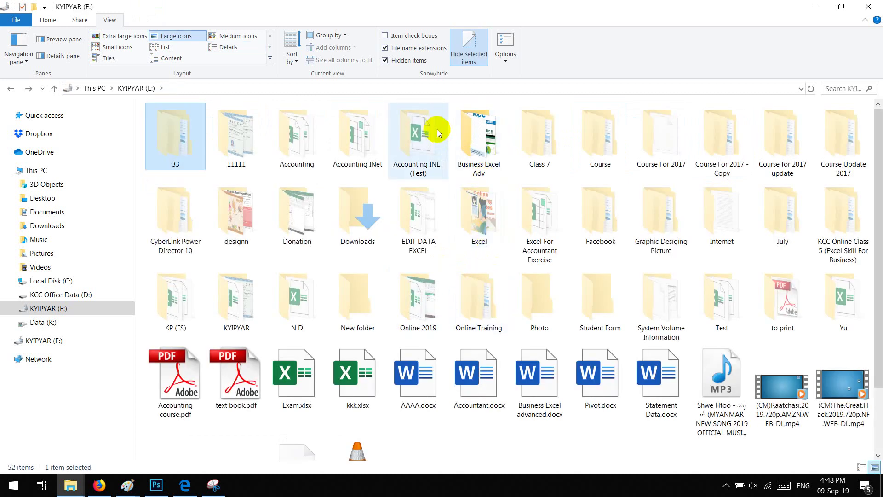
{"action": "mouse_move", "coordinate": [448, 179]}
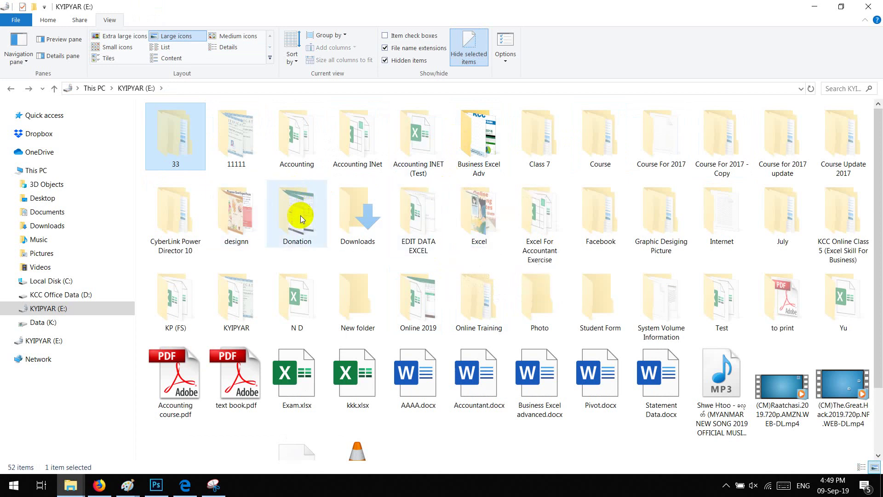
{"action": "mouse_move", "coordinate": [300, 215]}
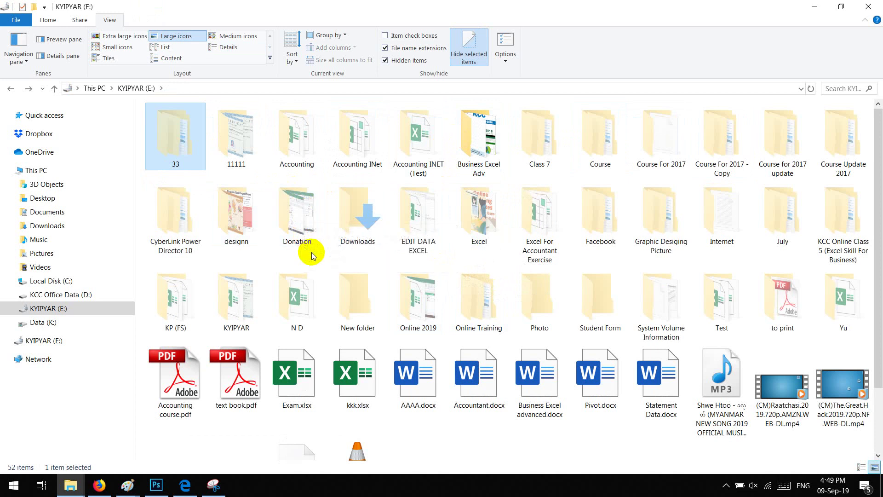
{"action": "double_click", "coordinate": [185, 143]}
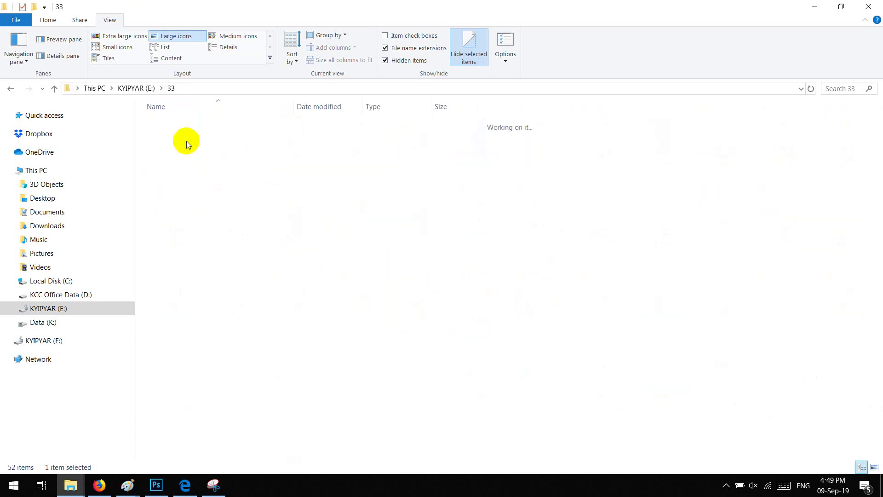
{"action": "left_click_drag", "start_coordinate": [203, 273], "coordinate": [182, 134]}
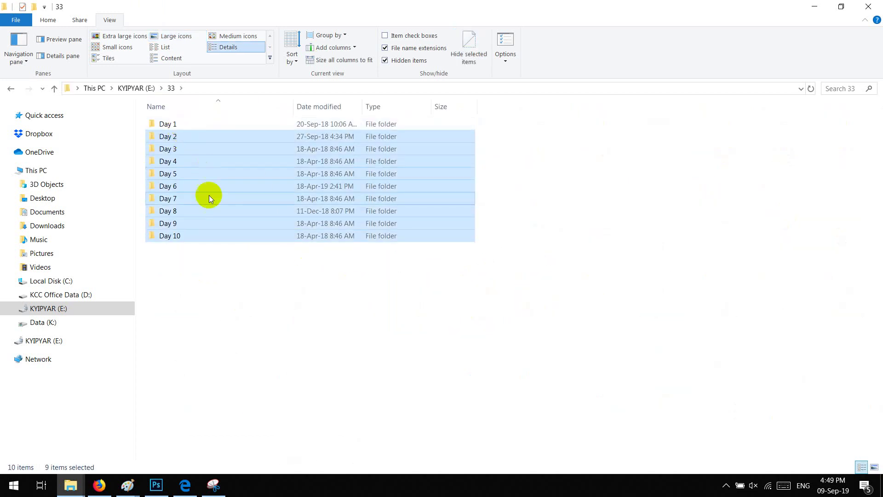
{"action": "left_click", "coordinate": [233, 254]}
{"action": "key", "text": "alt+Left"}
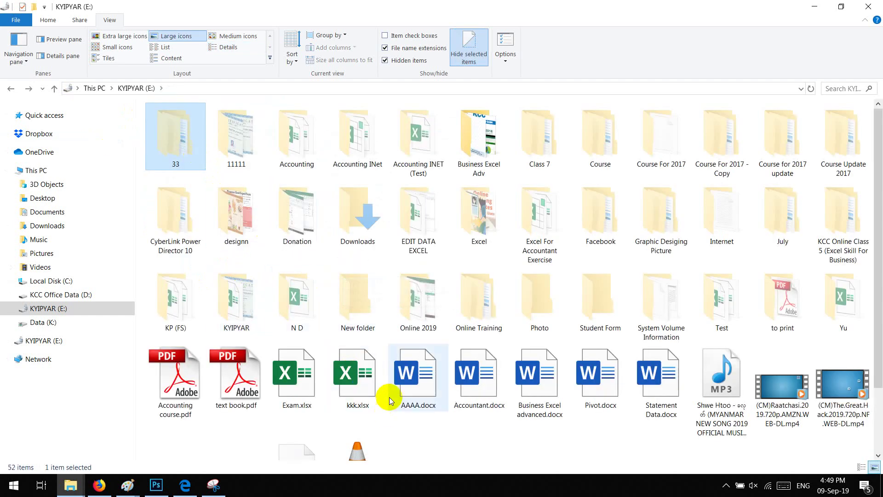
Create a new folder named 333 in the root of the KYIPYAR (E:) drive
{"action": "right_click", "coordinate": [429, 444]}
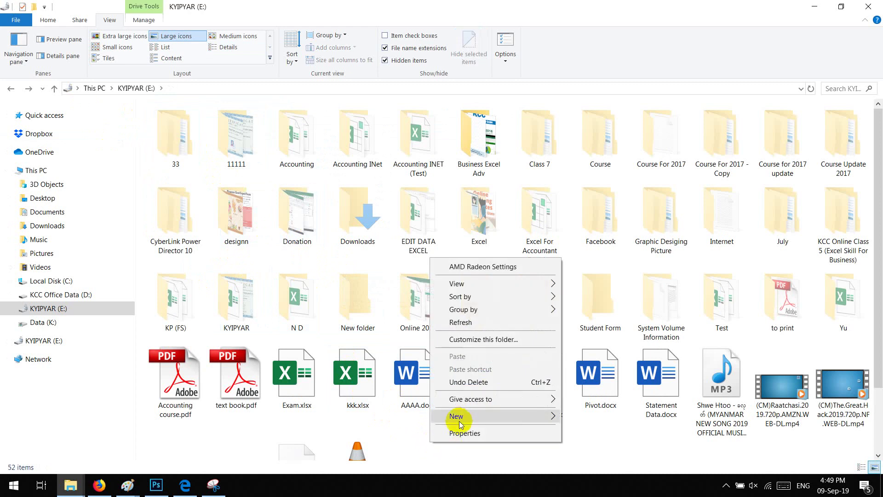
{"action": "left_click", "coordinate": [570, 194]}
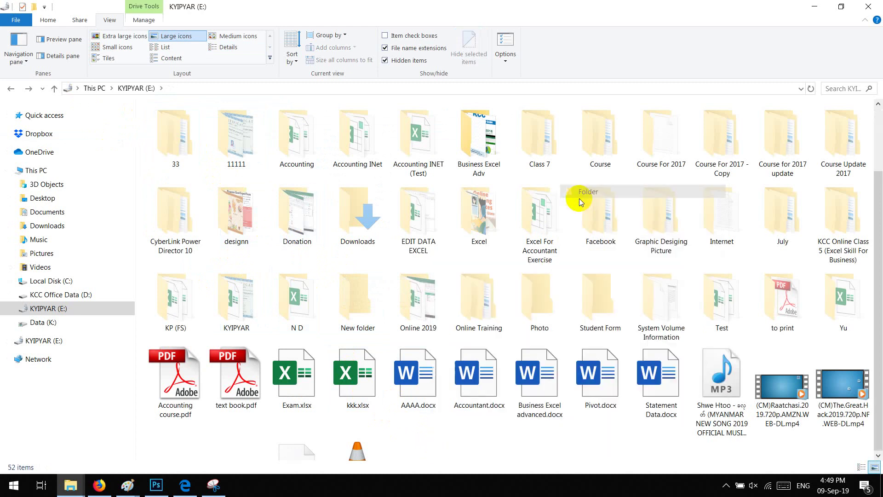
{"action": "type", "text": "333"}
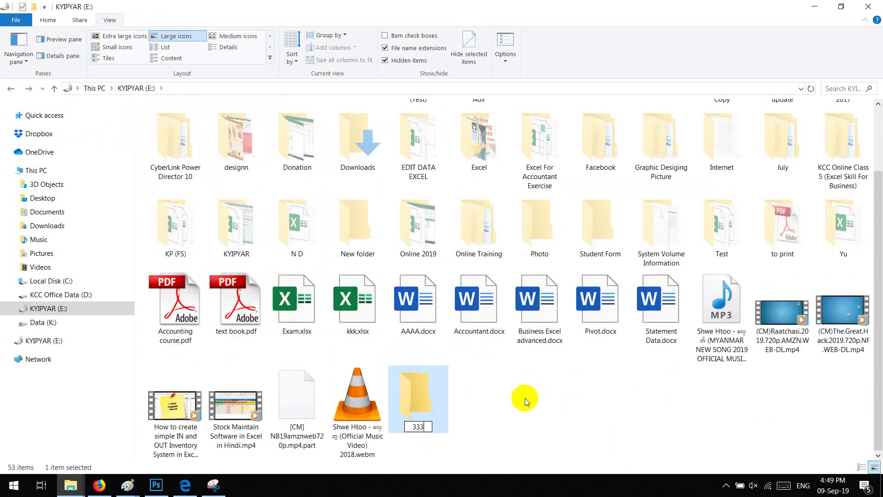
{"action": "key", "text": "Return"}
Move all the Day folders, Day 1 to Day 10, from folder 33 into folder 333
{"action": "scroll", "coordinate": [222, 173], "scroll_direction": "up", "scroll_amount": 1}
{"action": "double_click", "coordinate": [183, 138]}
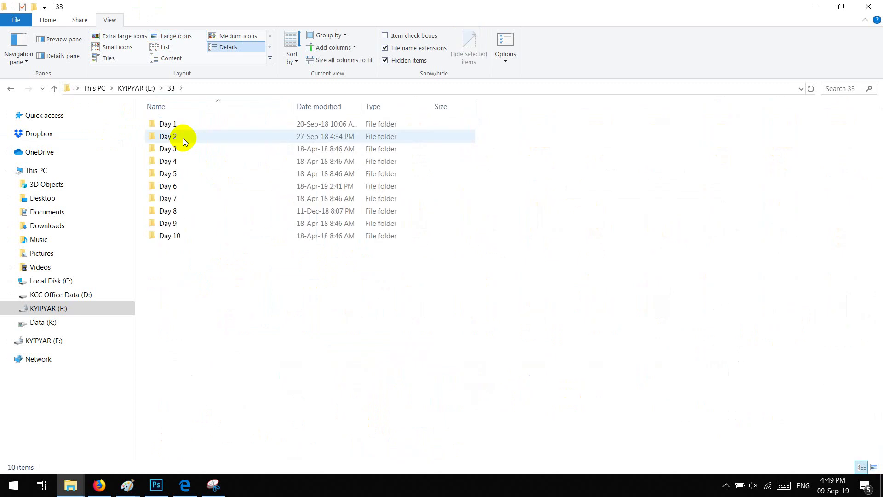
{"action": "key", "text": "ctrl+a"}
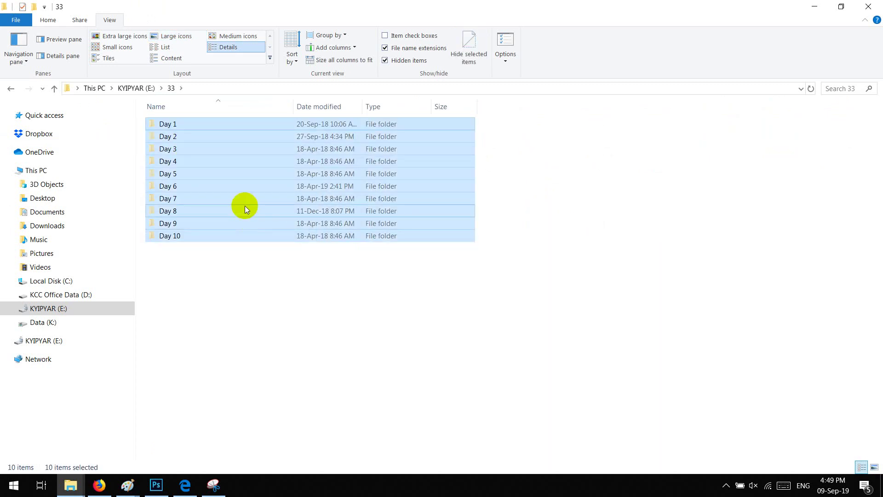
{"action": "key", "text": "alt+Left"}
{"action": "scroll", "coordinate": [297, 191], "scroll_direction": "down", "scroll_amount": 1}
{"action": "scroll", "coordinate": [257, 175], "scroll_direction": "up", "scroll_amount": 1}
{"action": "double_click", "coordinate": [237, 159]}
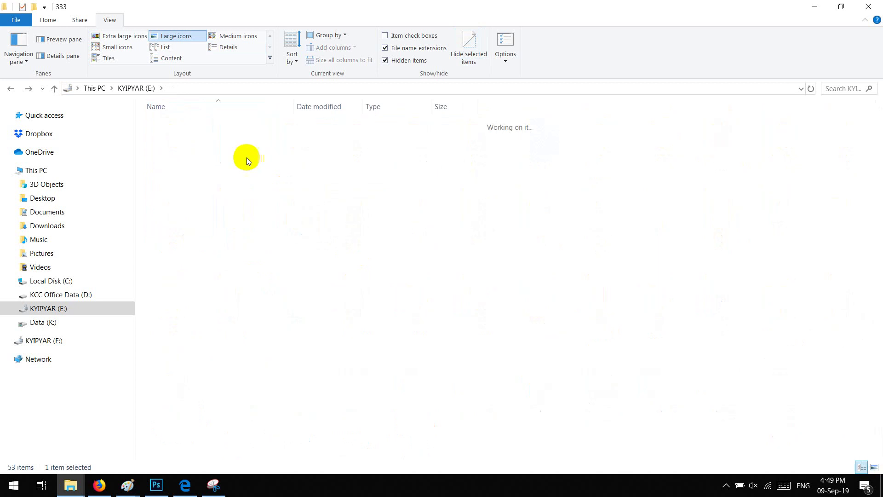
{"action": "key", "text": "ctrl+v"}
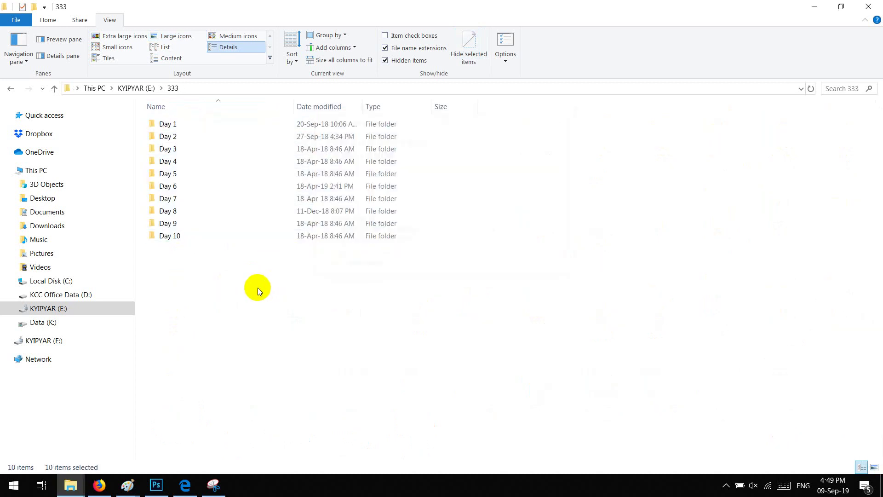
Return to the root of the KYIPYAR (E:) drive and permanently delete the emptied hidden folder 33
{"action": "key", "text": "alt+Left"}
{"action": "left_click", "coordinate": [170, 146]}
{"action": "key", "text": "Delete"}
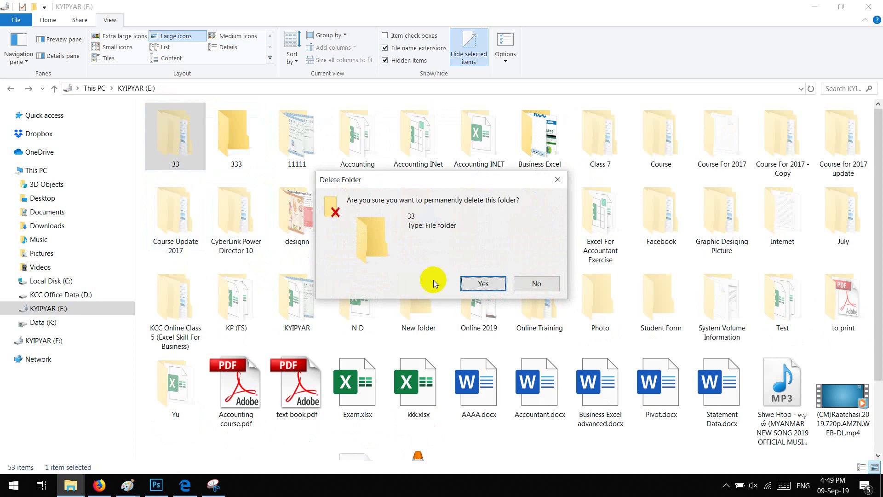
{"action": "left_click", "coordinate": [453, 283]}
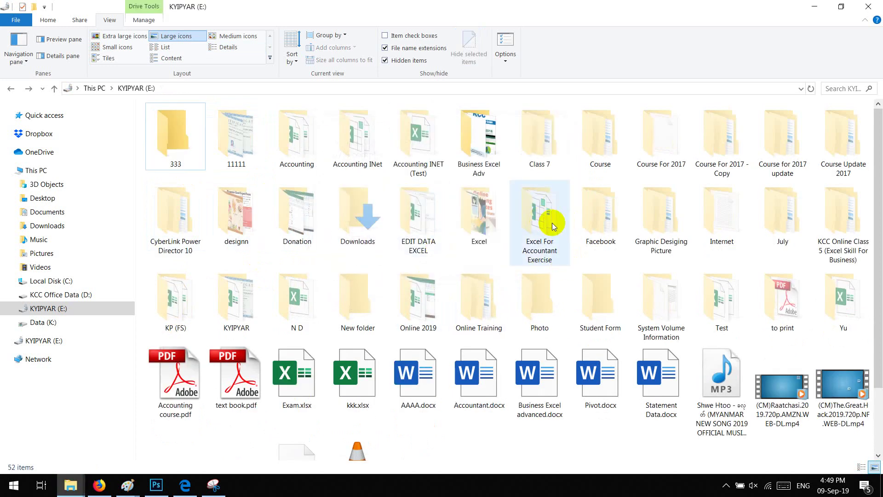
{"action": "mouse_move", "coordinate": [532, 232]}
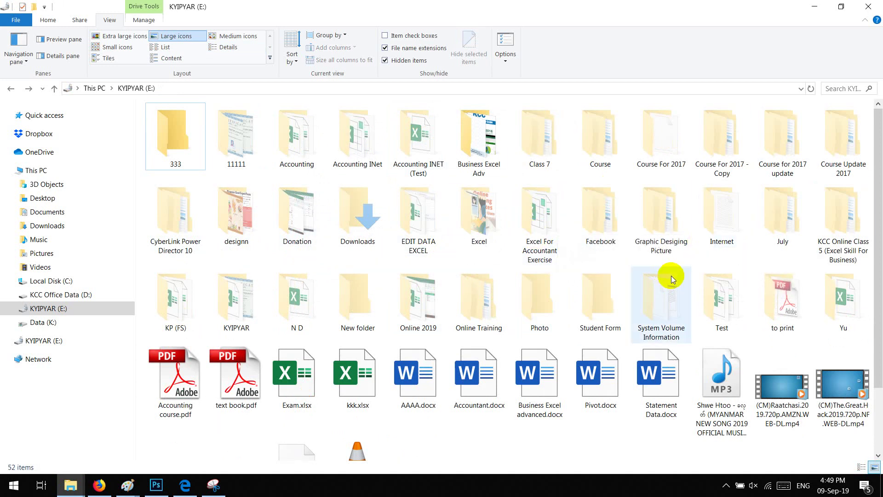
{"action": "mouse_move", "coordinate": [664, 281]}
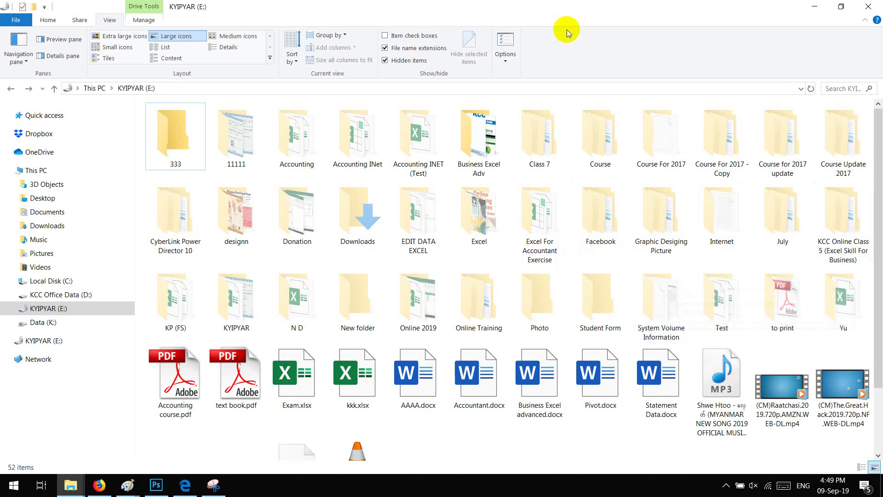
{"action": "mouse_move", "coordinate": [407, 160]}
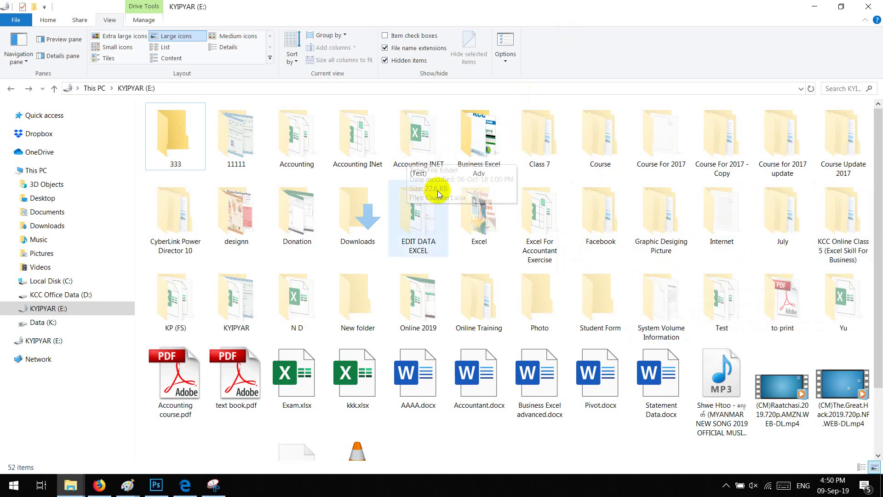
{"action": "mouse_move", "coordinate": [437, 190]}
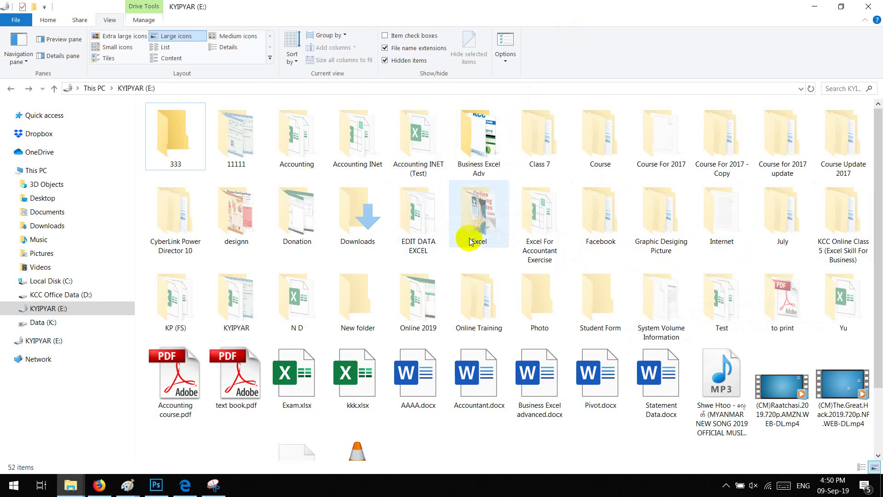
{"action": "scroll", "coordinate": [470, 237], "scroll_direction": "down", "scroll_amount": 1}
{"action": "mouse_move", "coordinate": [469, 238]}
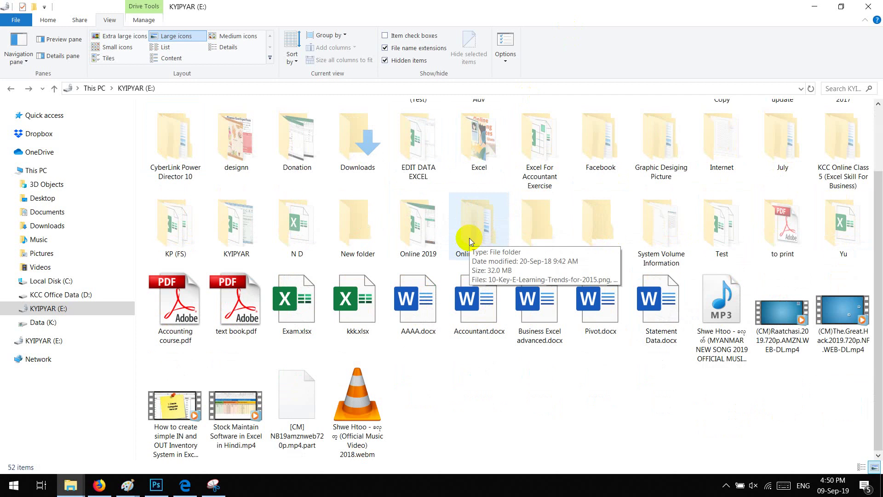